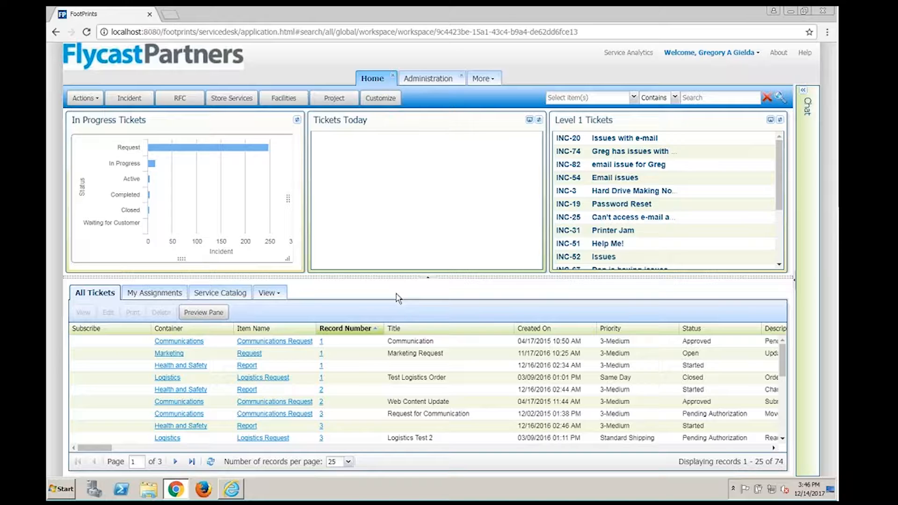
Step: Collapse the widgets area and start a new Facilities ticket
{"action": "left_click", "coordinate": [428, 278]}
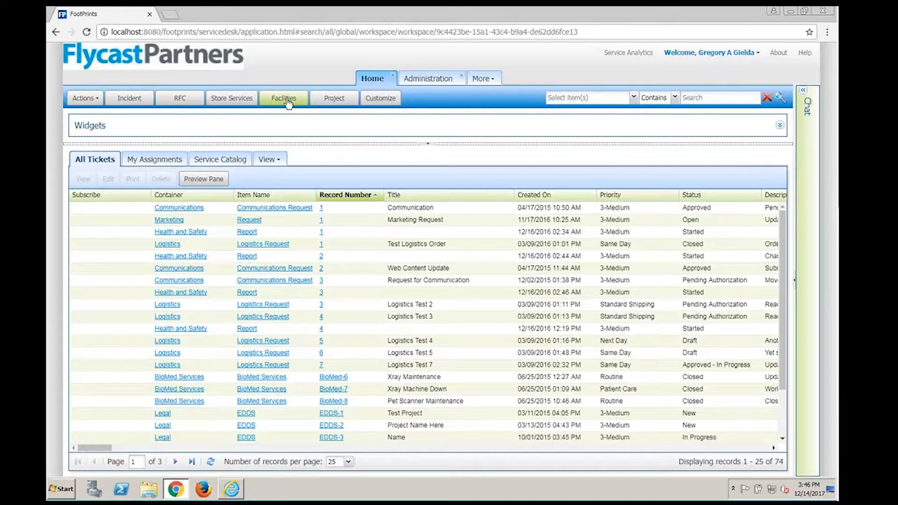
{"action": "left_click", "coordinate": [289, 99]}
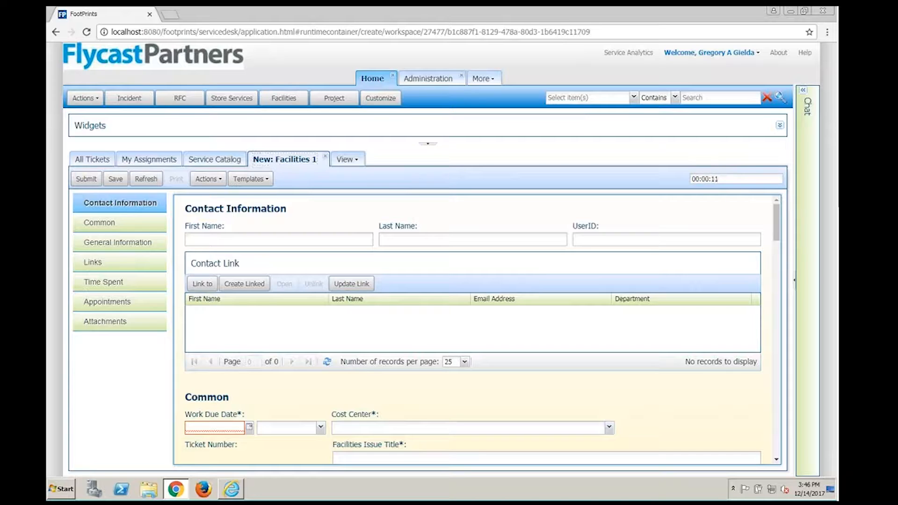
Step: Look up the contact by first name and link the first matching record to the Facilities ticket
{"action": "left_click", "coordinate": [275, 237]}
{"action": "type", "text": "Greg"}
{"action": "left_click", "coordinate": [194, 286]}
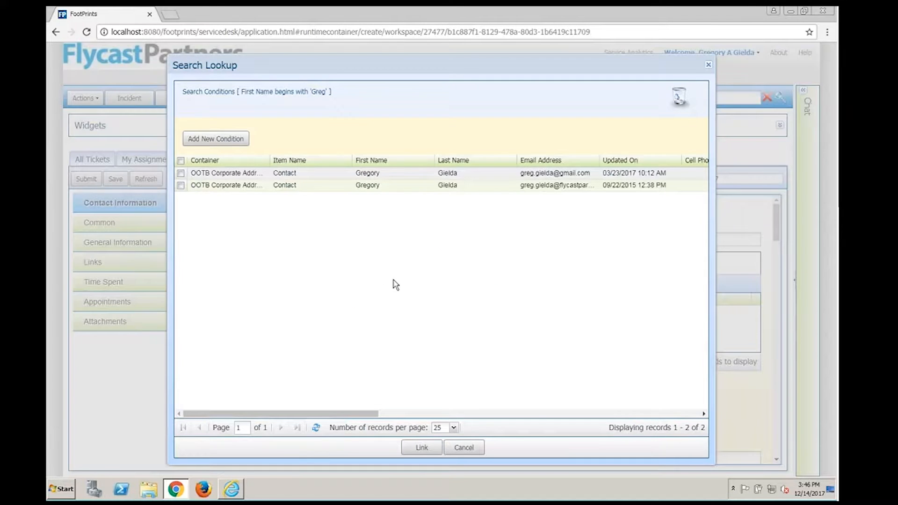
{"action": "left_click", "coordinate": [181, 174]}
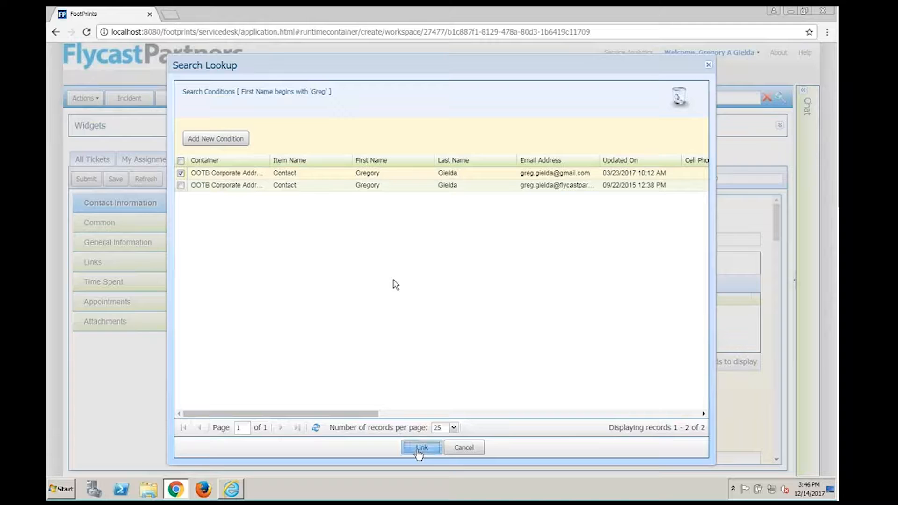
{"action": "left_click", "coordinate": [420, 450]}
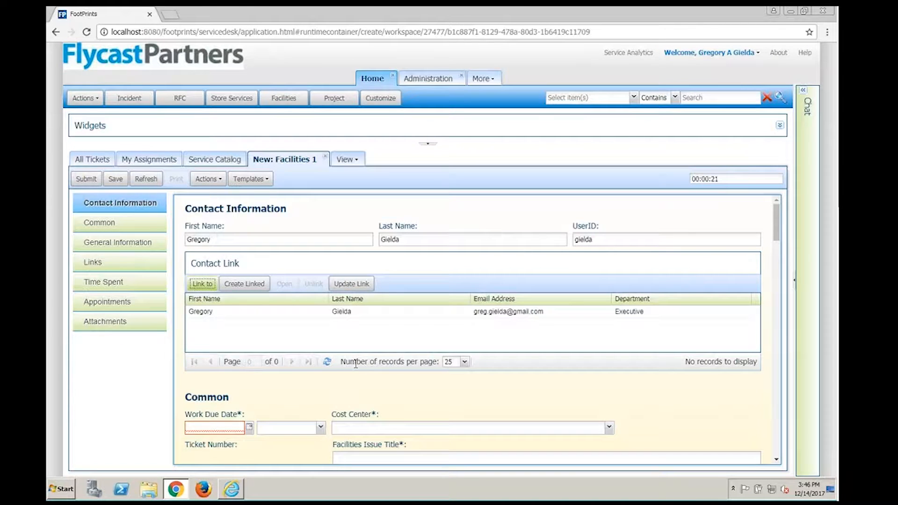
Step: Categorize the ticket as Grounds Work with sub category Equipment Maintenance and maintenance type Routine
{"action": "scroll", "coordinate": [356, 364], "scroll_direction": "down", "scroll_amount": 2}
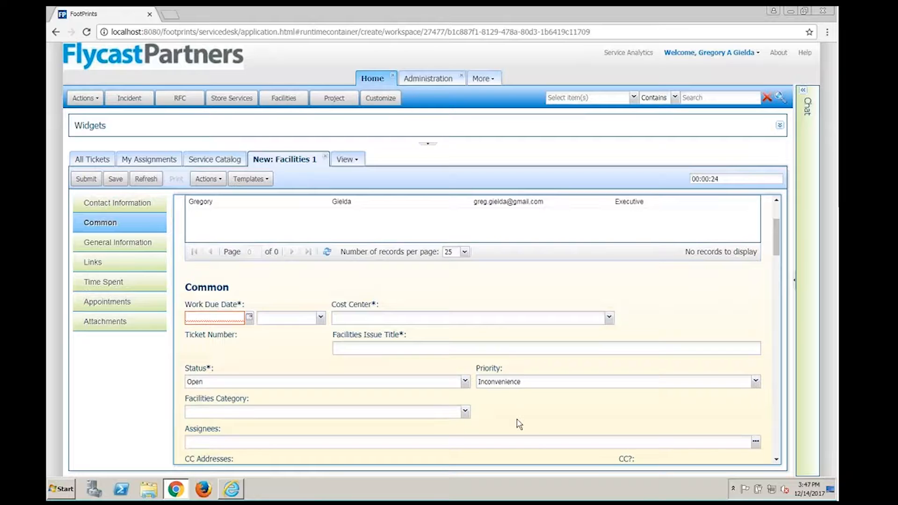
{"action": "left_click", "coordinate": [466, 412]}
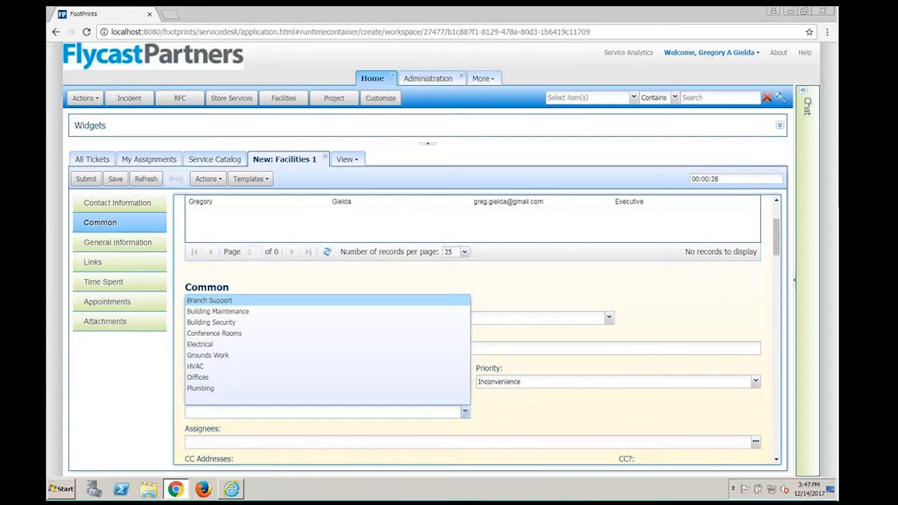
{"action": "left_click", "coordinate": [322, 357]}
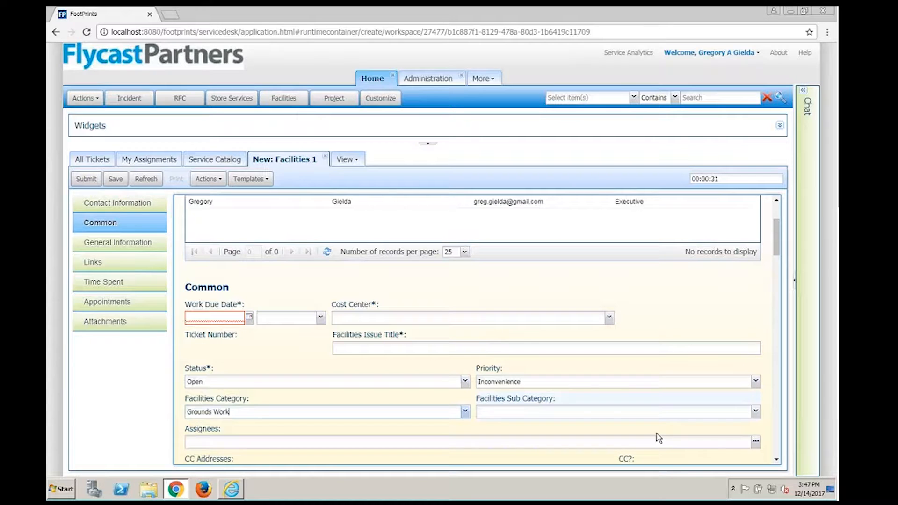
{"action": "left_click", "coordinate": [755, 413]}
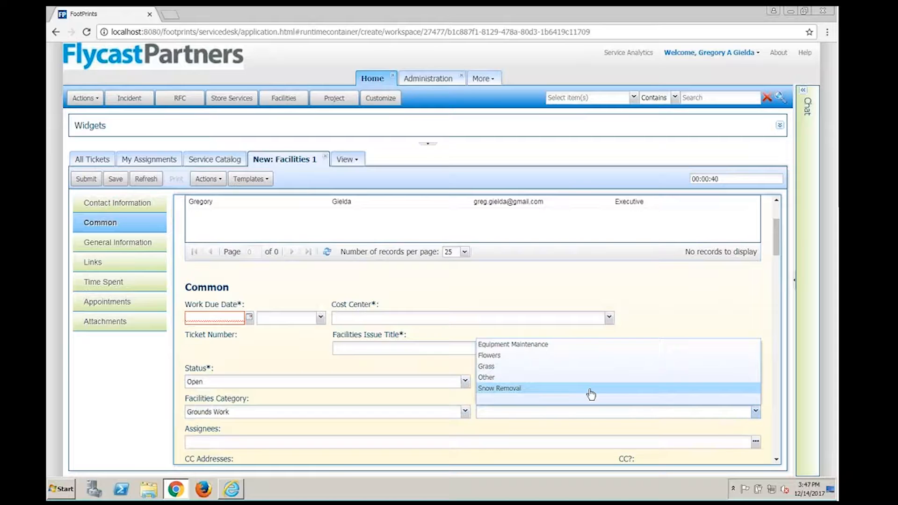
{"action": "left_click", "coordinate": [655, 345]}
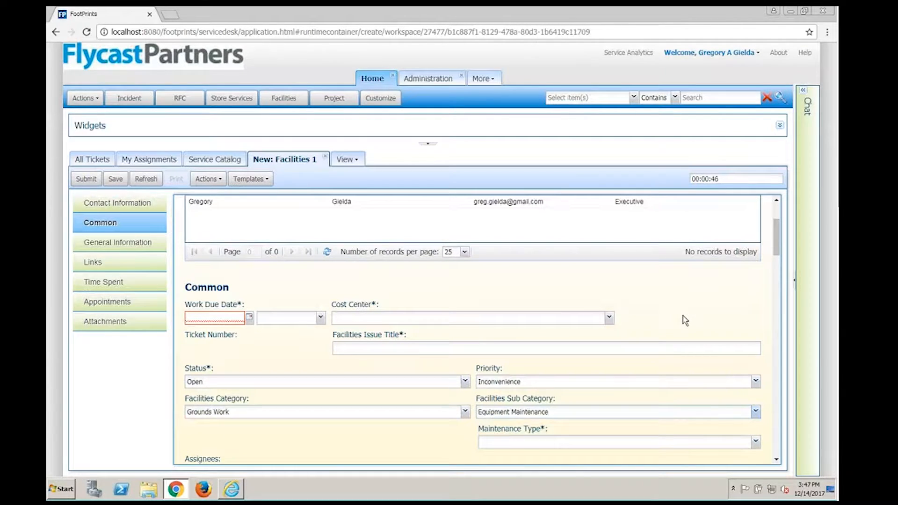
{"action": "scroll", "coordinate": [685, 321], "scroll_direction": "down", "scroll_amount": 3}
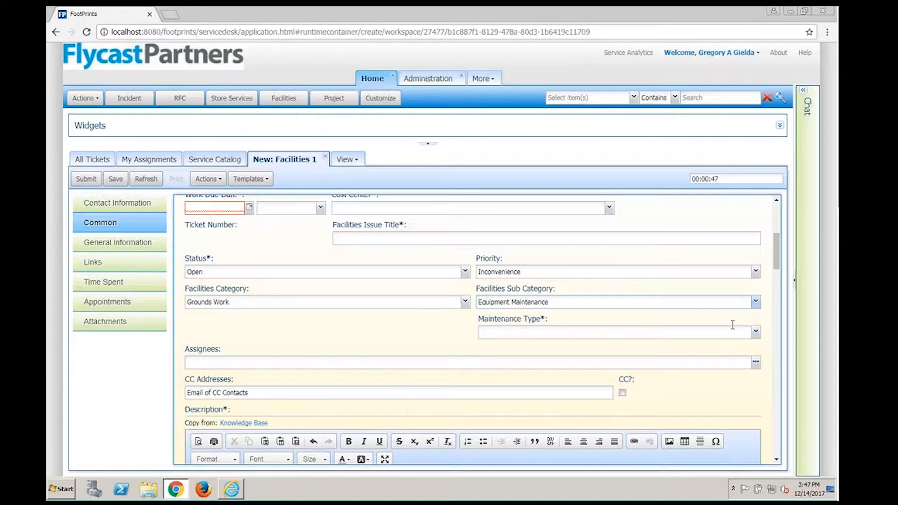
{"action": "left_click", "coordinate": [755, 332]}
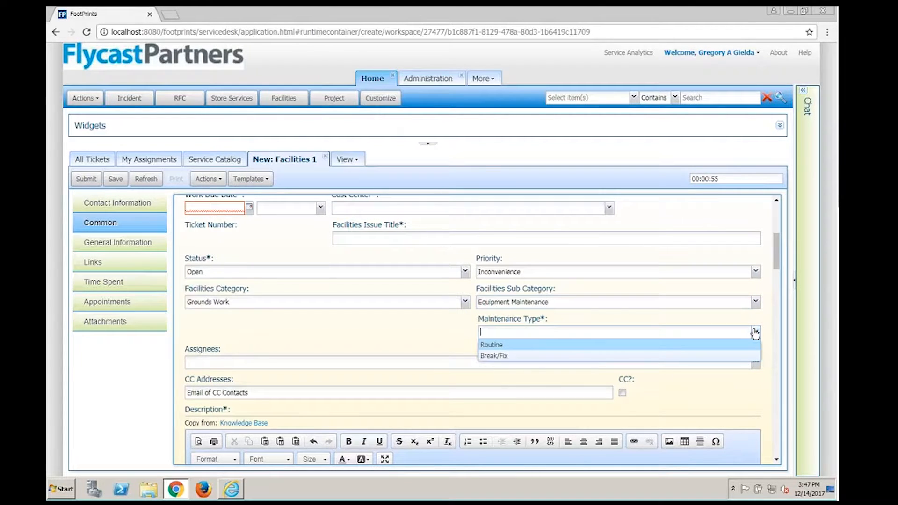
{"action": "left_click", "coordinate": [499, 349]}
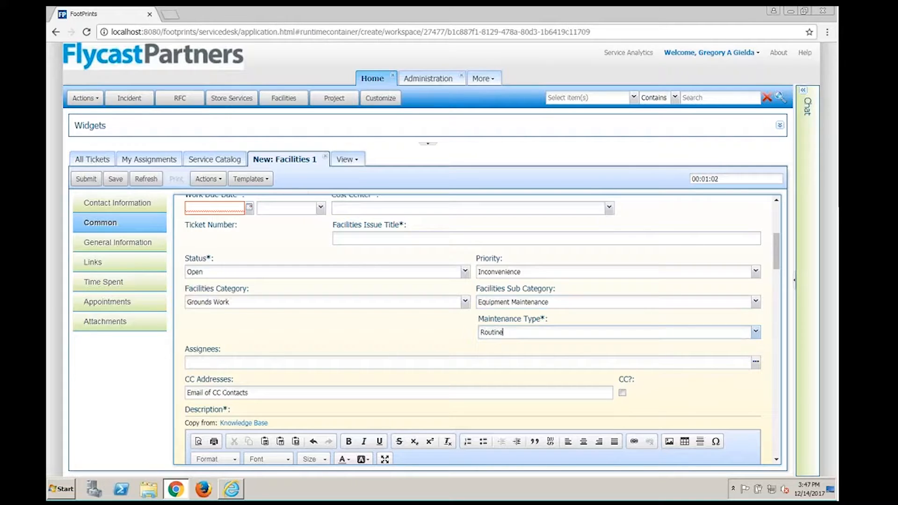
Step: Link the John Deere Mower groundskeeping record to the ticket as inventory
{"action": "left_click", "coordinate": [125, 263]}
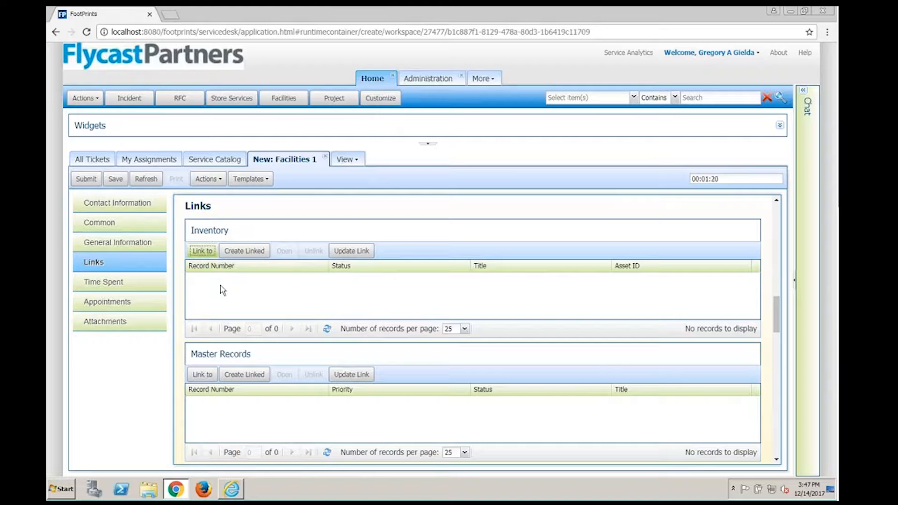
{"action": "left_click", "coordinate": [204, 251]}
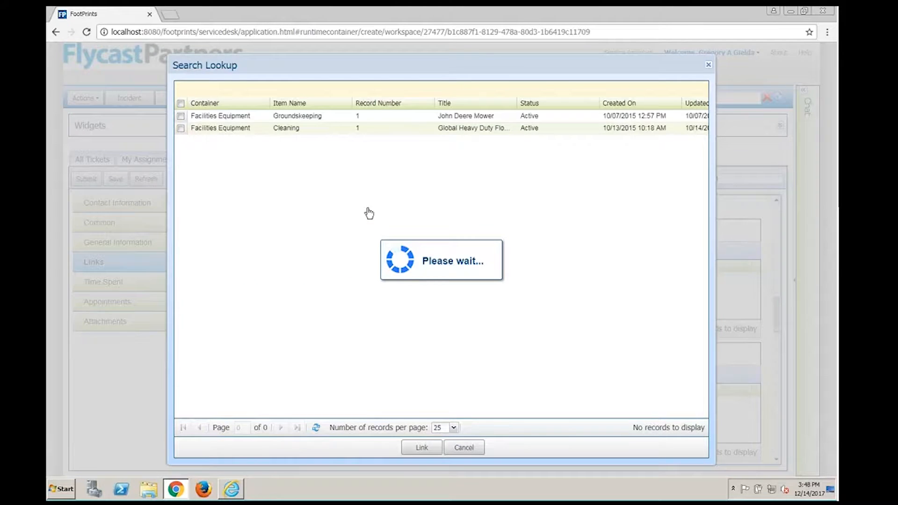
{"action": "left_click", "coordinate": [321, 137]}
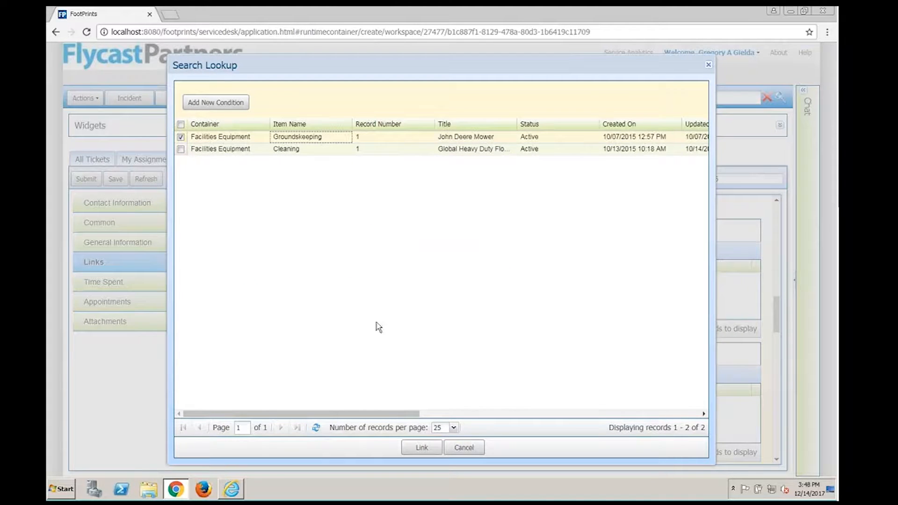
{"action": "left_click", "coordinate": [421, 448]}
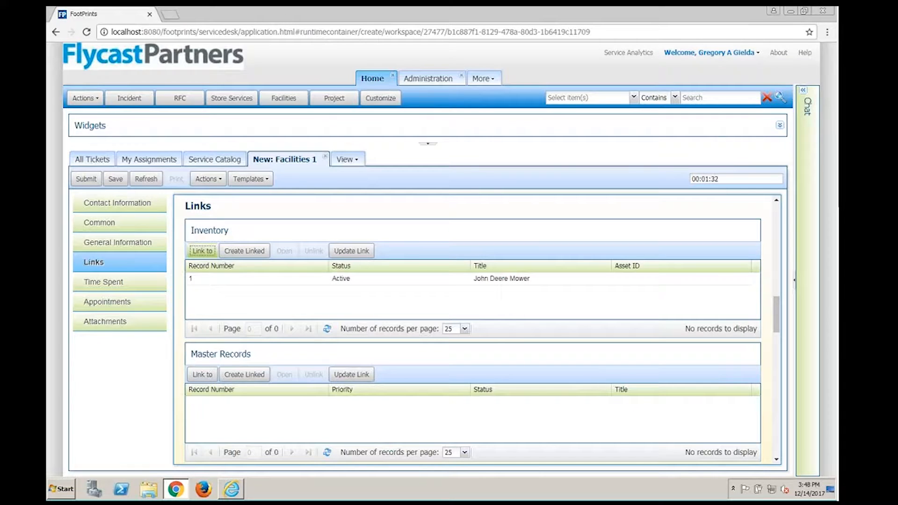
Step: Open the linked John Deere Mower record, review its warranty and maintenance details, and close it
{"action": "left_click", "coordinate": [405, 278]}
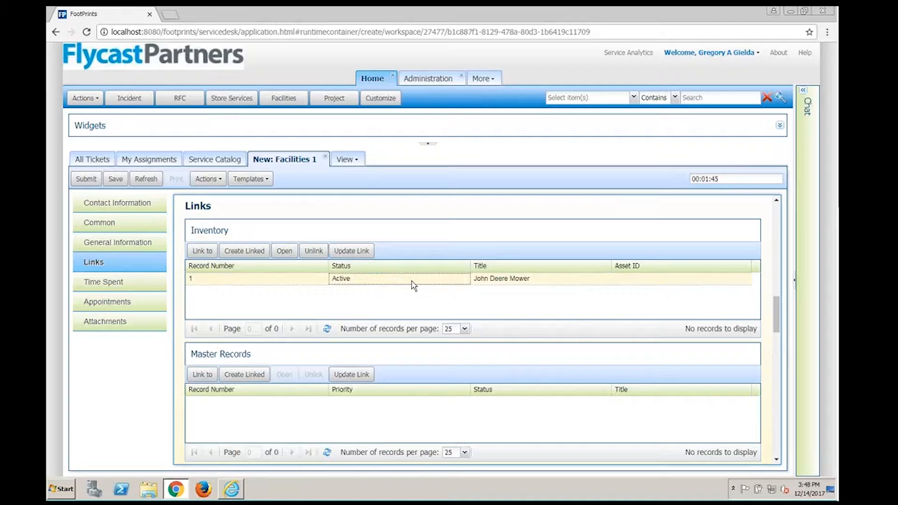
{"action": "left_click", "coordinate": [285, 253]}
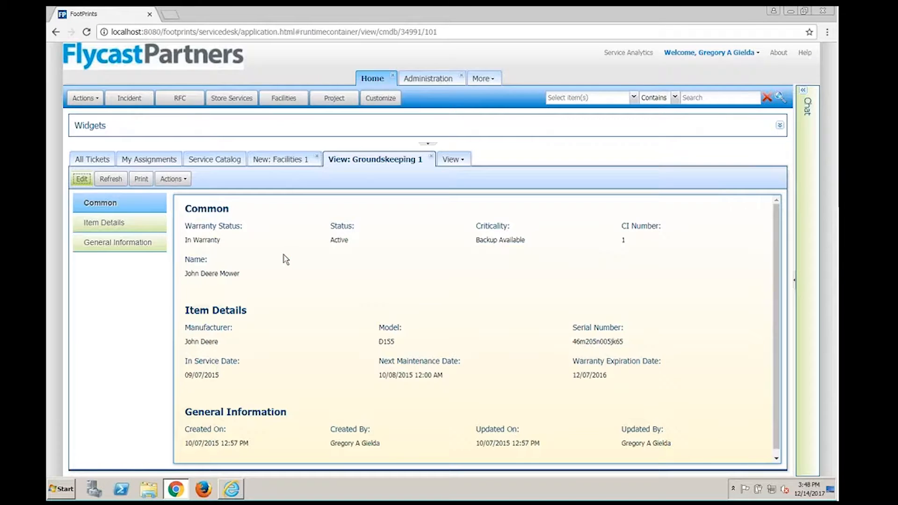
{"action": "mouse_move", "coordinate": [508, 365]}
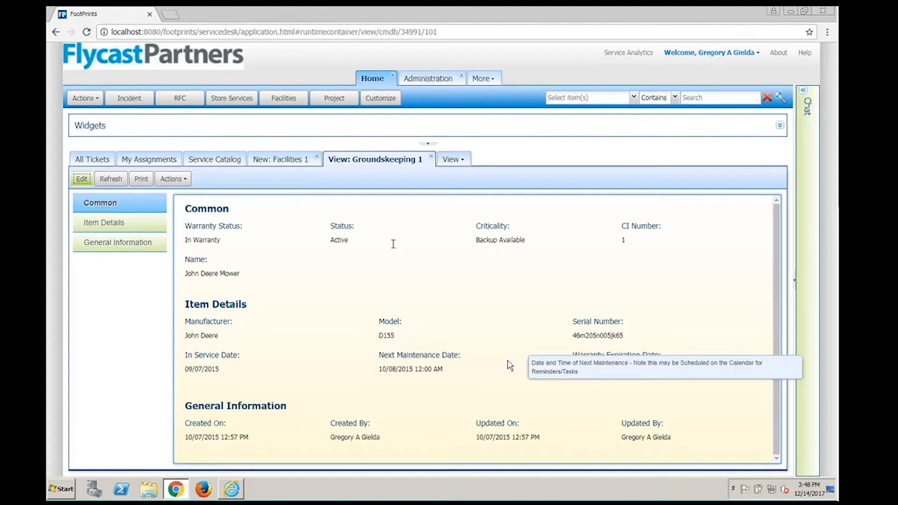
{"action": "scroll", "coordinate": [510, 365], "scroll_direction": "down", "scroll_amount": 1}
{"action": "scroll", "coordinate": [510, 365], "scroll_direction": "up", "scroll_amount": 1}
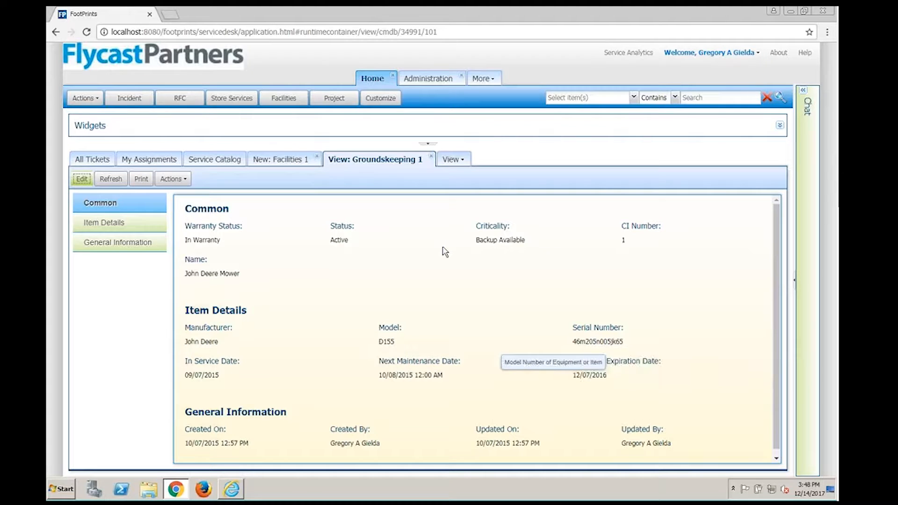
{"action": "left_click", "coordinate": [432, 158]}
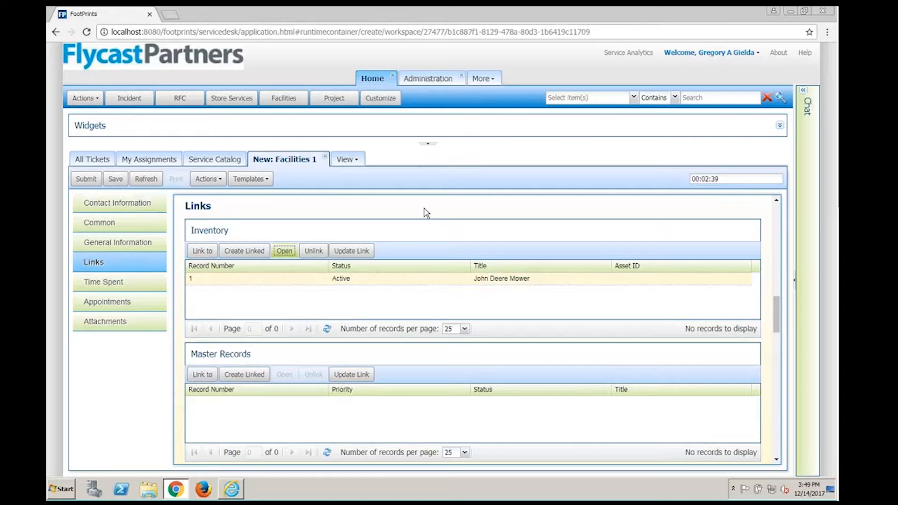
Step: Add 4 hours and 0 minutes of additional time spent to the ticket with the comment Maintenance
{"action": "left_click", "coordinate": [135, 286]}
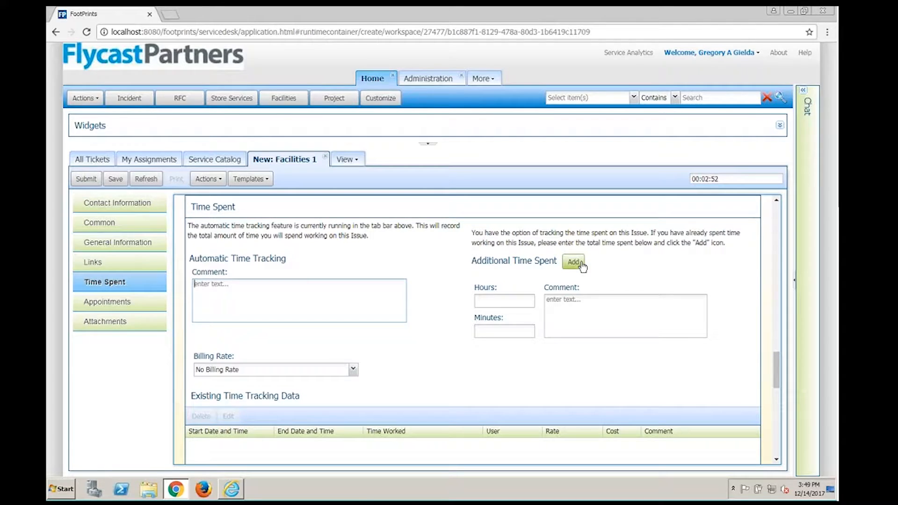
{"action": "left_click", "coordinate": [519, 301]}
{"action": "type", "text": "4"}
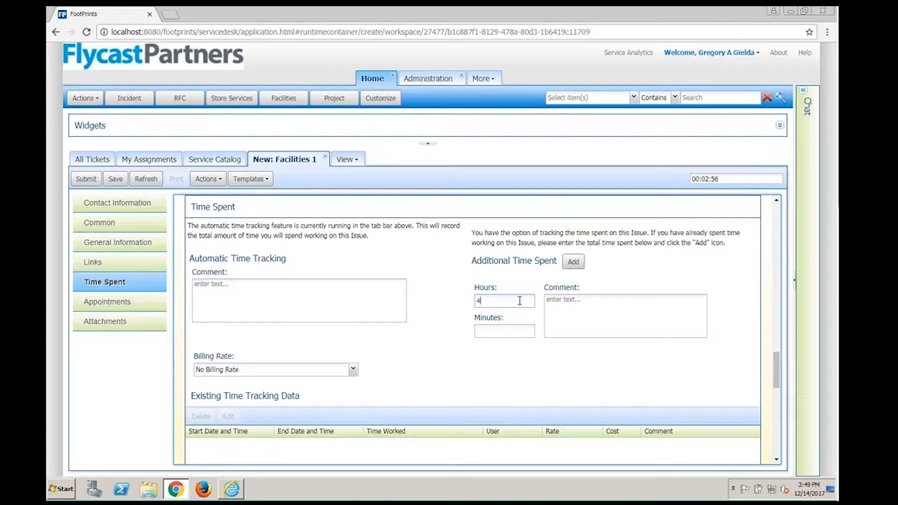
{"action": "left_click", "coordinate": [495, 330]}
{"action": "type", "text": "0"}
{"action": "left_click", "coordinate": [571, 315]}
{"action": "type", "text": "Maintenance"}
{"action": "left_click", "coordinate": [573, 263]}
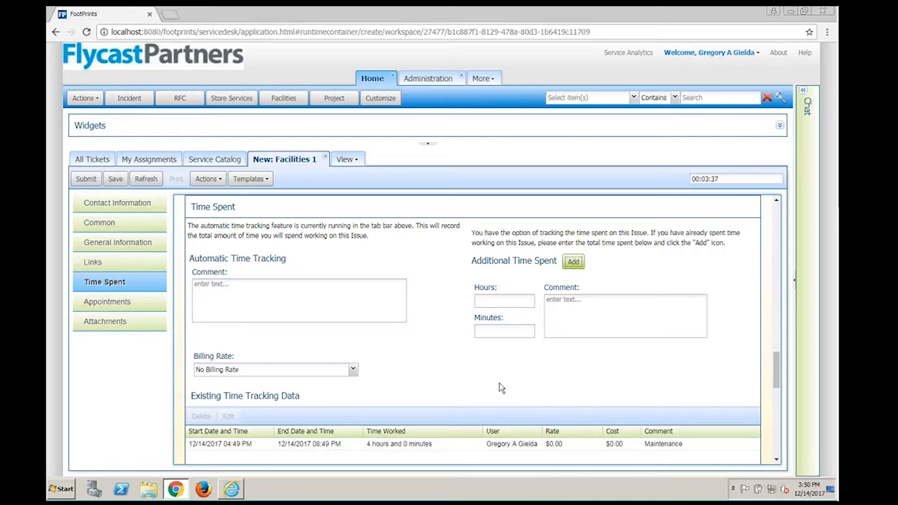
Step: Create a new Health and Safety report of type Inspections with the report detail Pre Trip Vehicle Inspection
{"action": "left_click", "coordinate": [96, 103]}
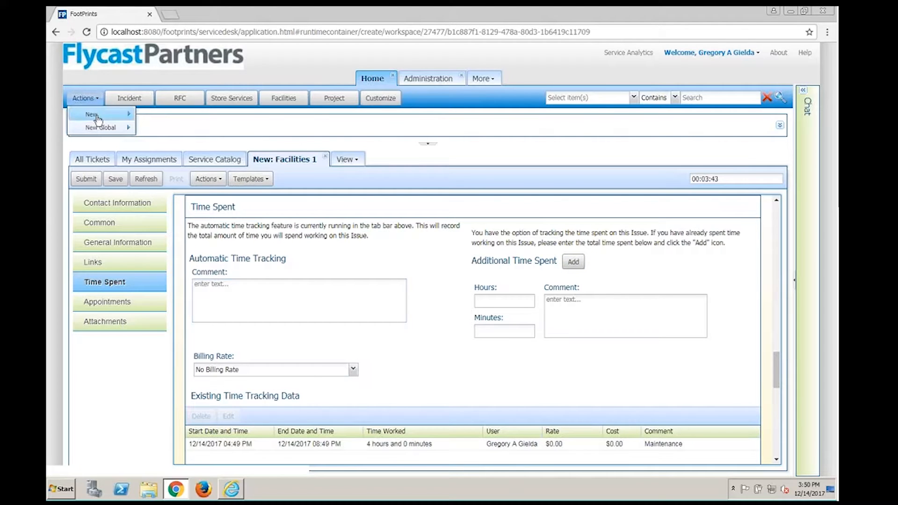
{"action": "mouse_move", "coordinate": [98, 119]}
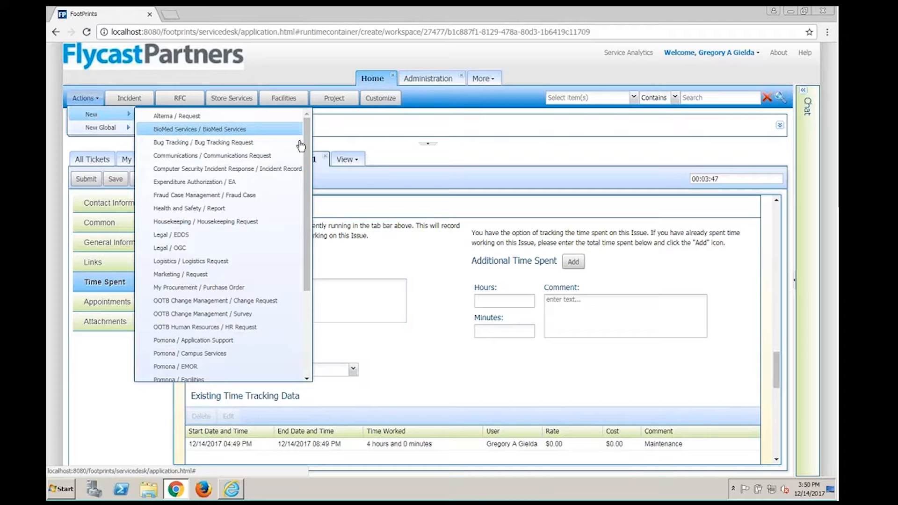
{"action": "left_click", "coordinate": [239, 212]}
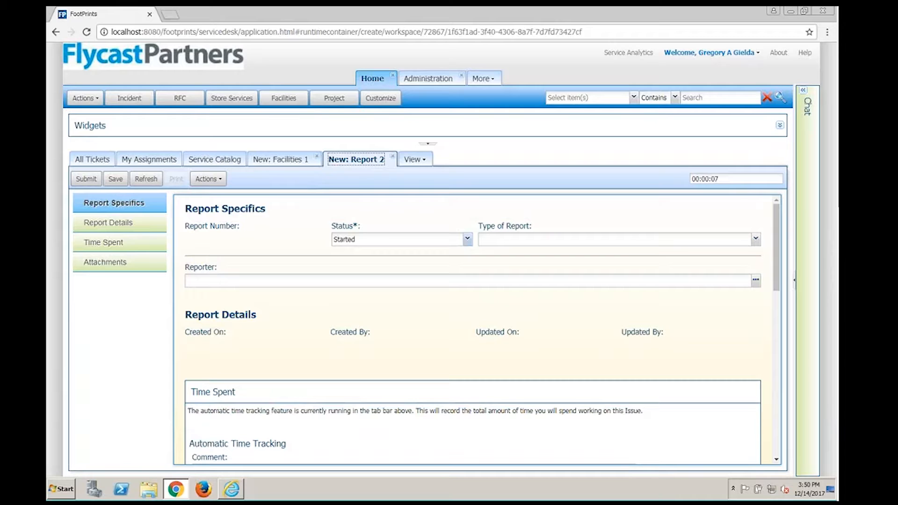
{"action": "left_click", "coordinate": [756, 239]}
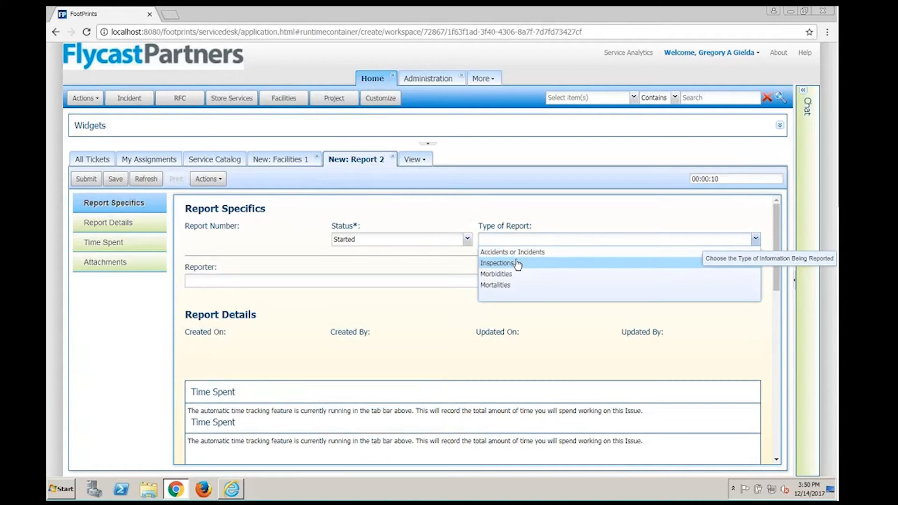
{"action": "left_click", "coordinate": [516, 263]}
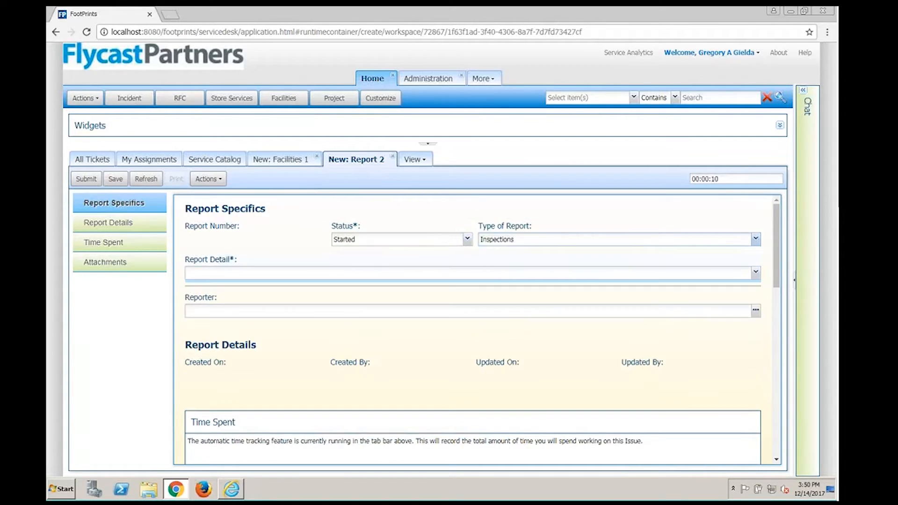
{"action": "left_click", "coordinate": [755, 273]}
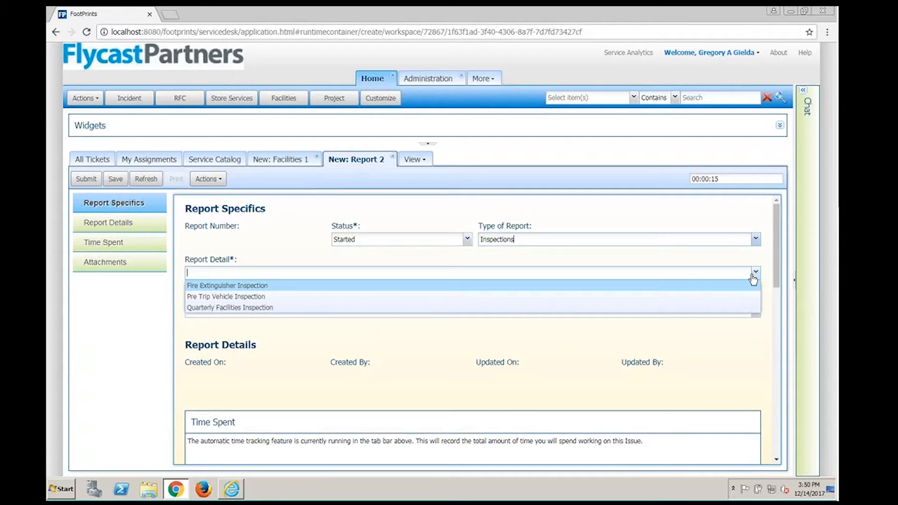
{"action": "left_click", "coordinate": [265, 296]}
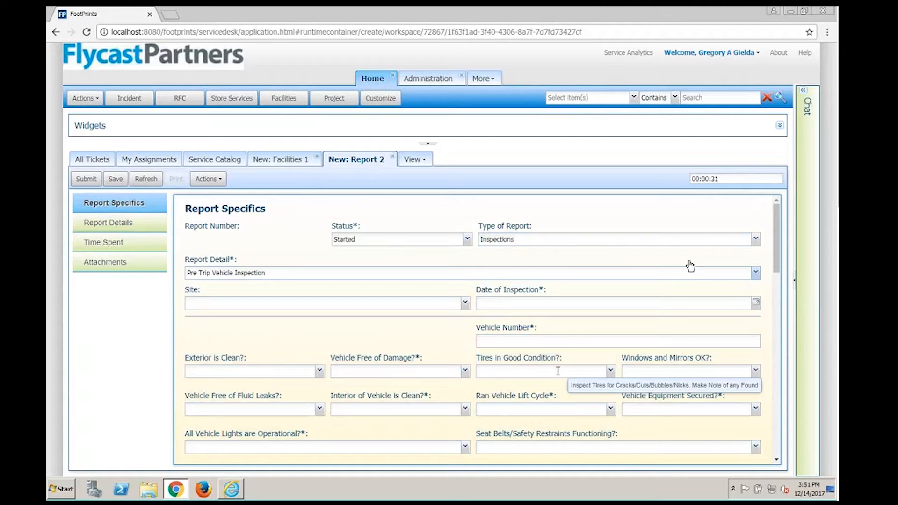
Step: Change the report detail to Fire Extinguisher Inspection and close the report without saving
{"action": "left_click", "coordinate": [340, 276]}
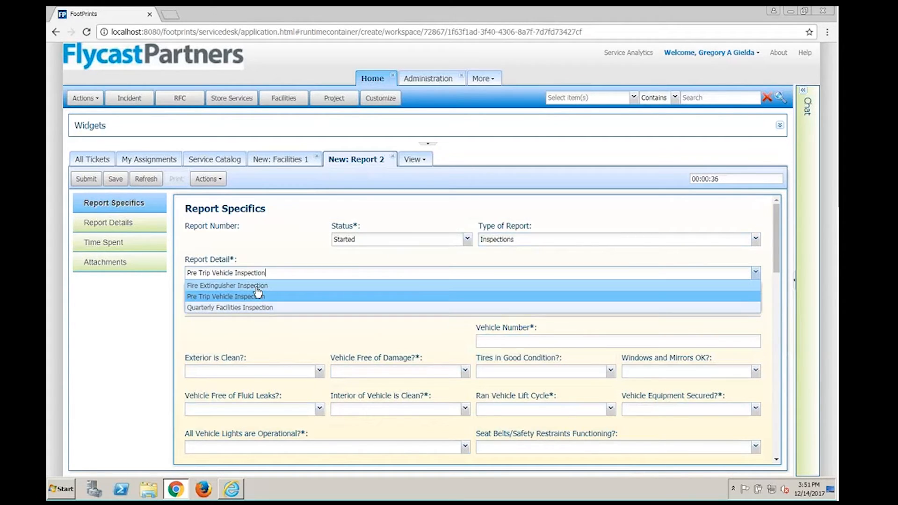
{"action": "left_click", "coordinate": [258, 286]}
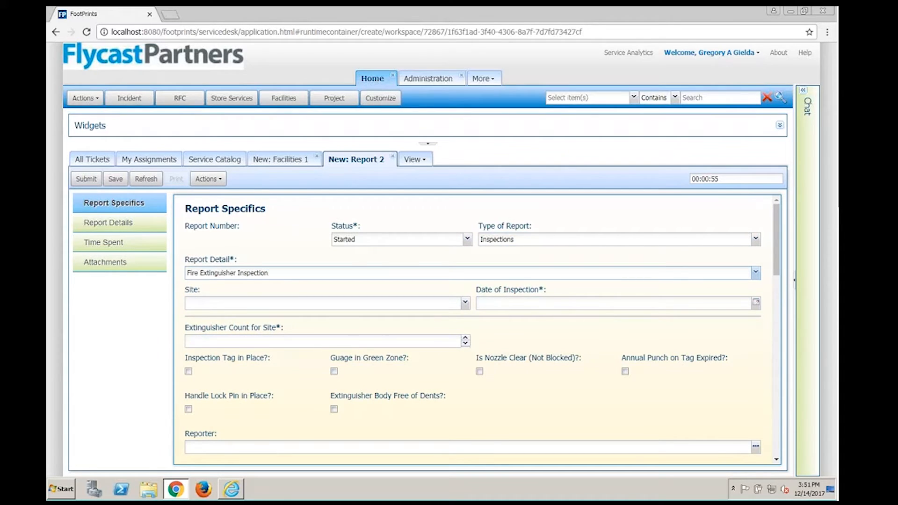
{"action": "left_click", "coordinate": [297, 164]}
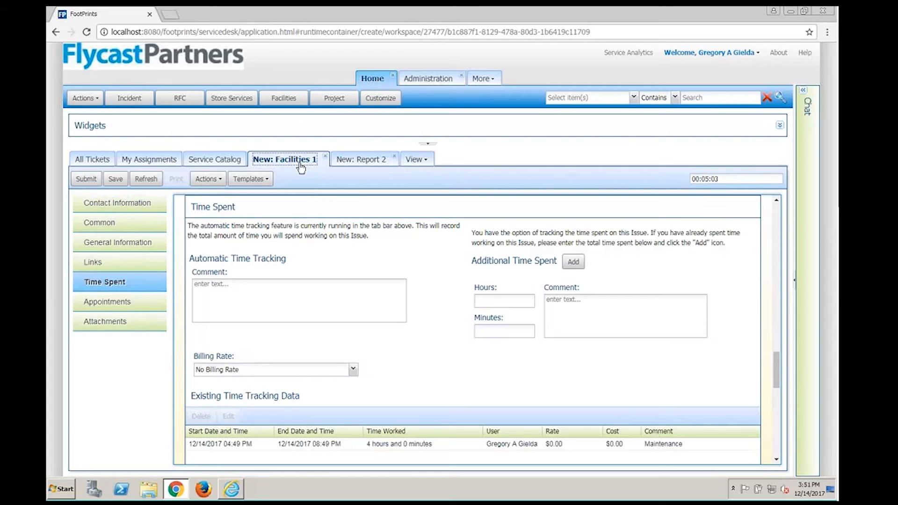
{"action": "left_click", "coordinate": [355, 161]}
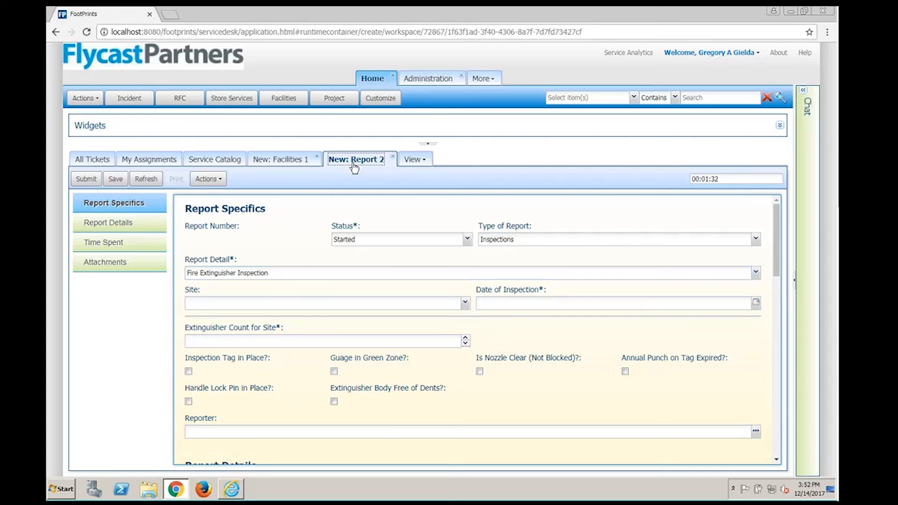
{"action": "left_click", "coordinate": [392, 158]}
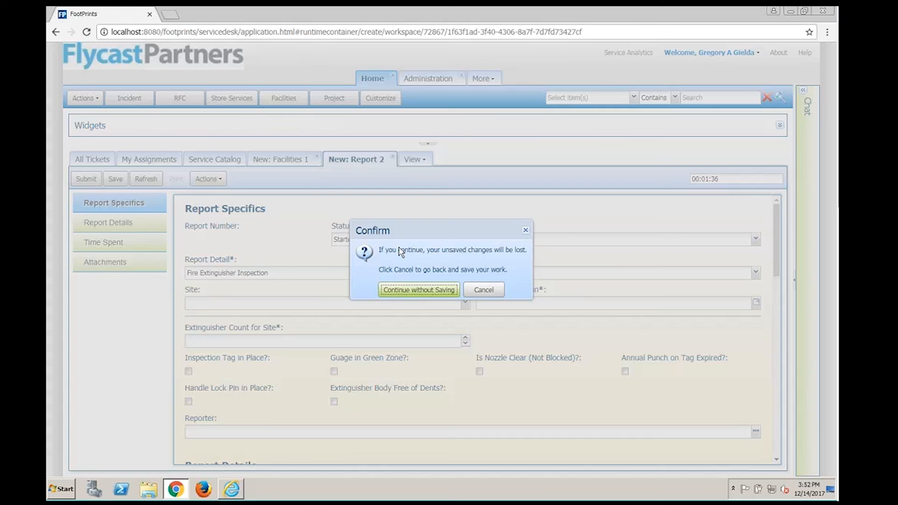
{"action": "left_click", "coordinate": [409, 298]}
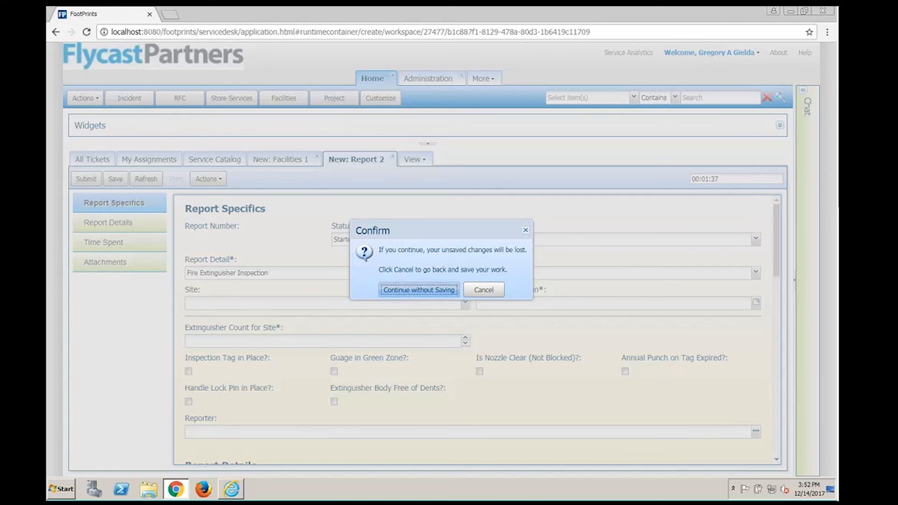